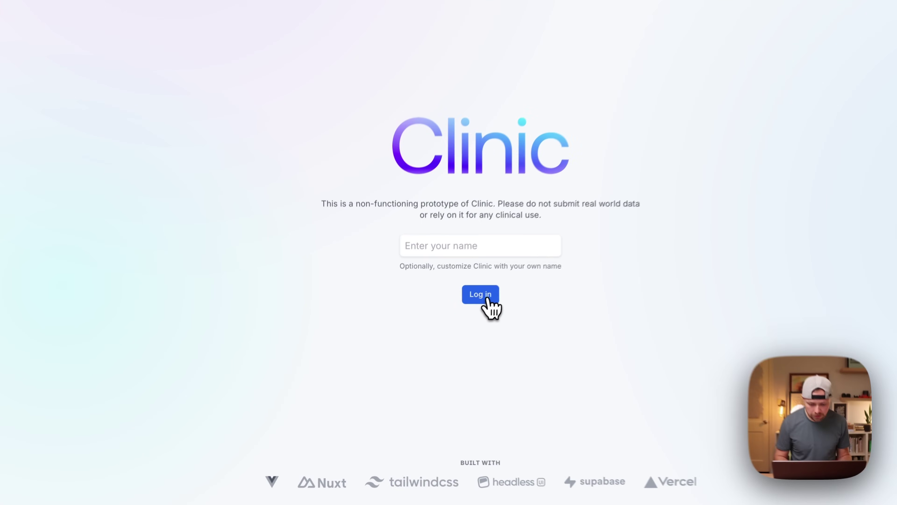
Step: Log in to the Clinic demo to reach the Appointments page with today's 11 appointments
click(449, 324)
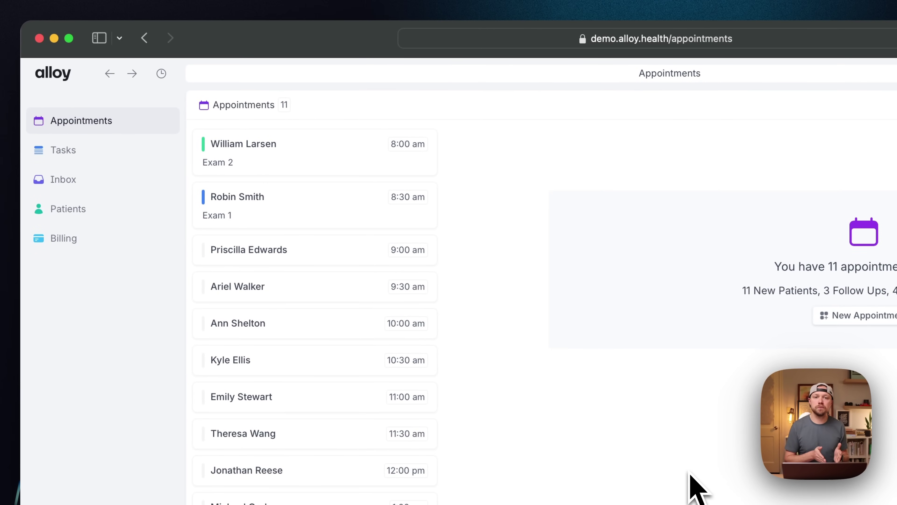
click(106, 152)
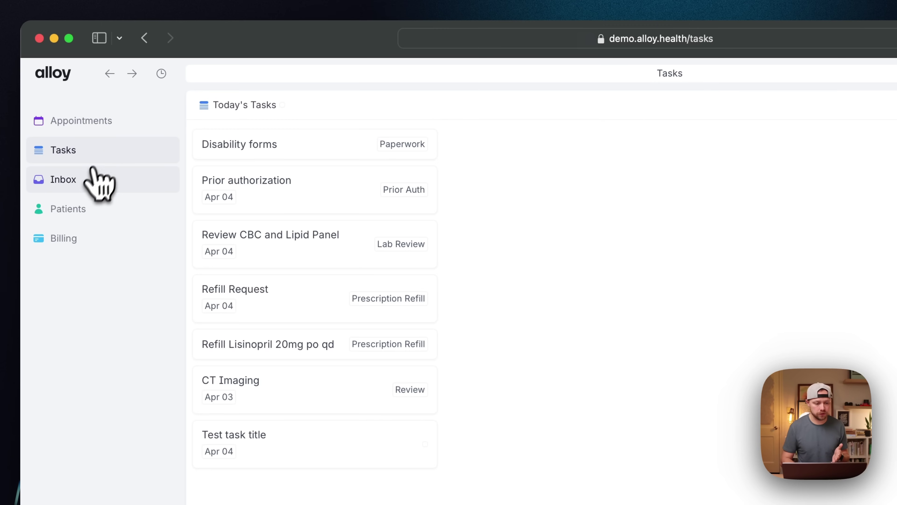
click(89, 180)
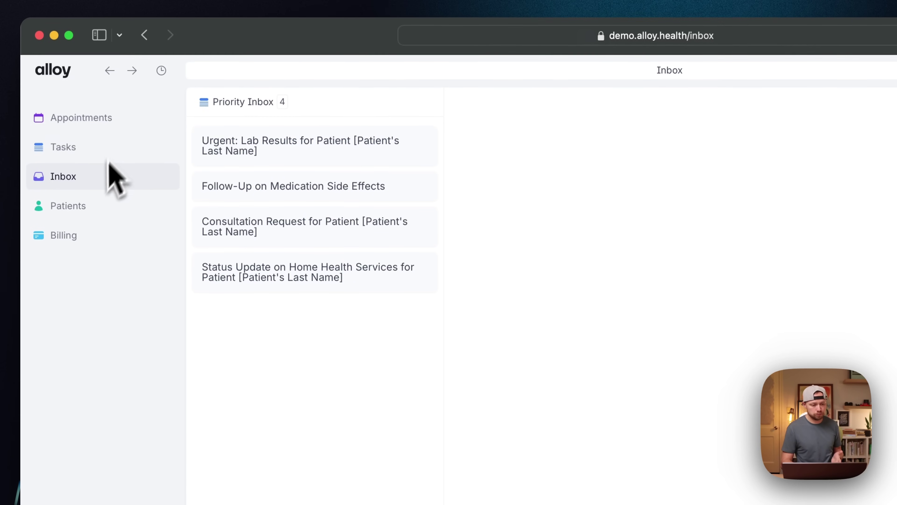
click(86, 206)
click(102, 146)
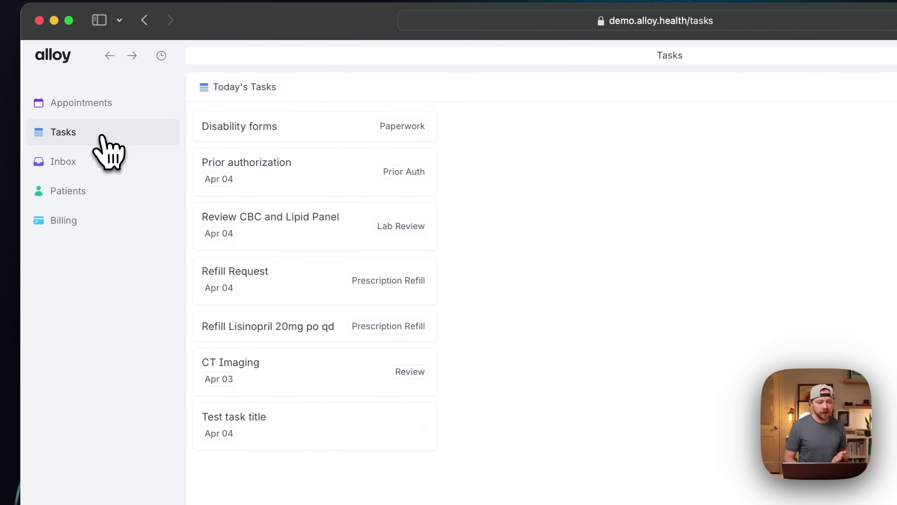
click(112, 105)
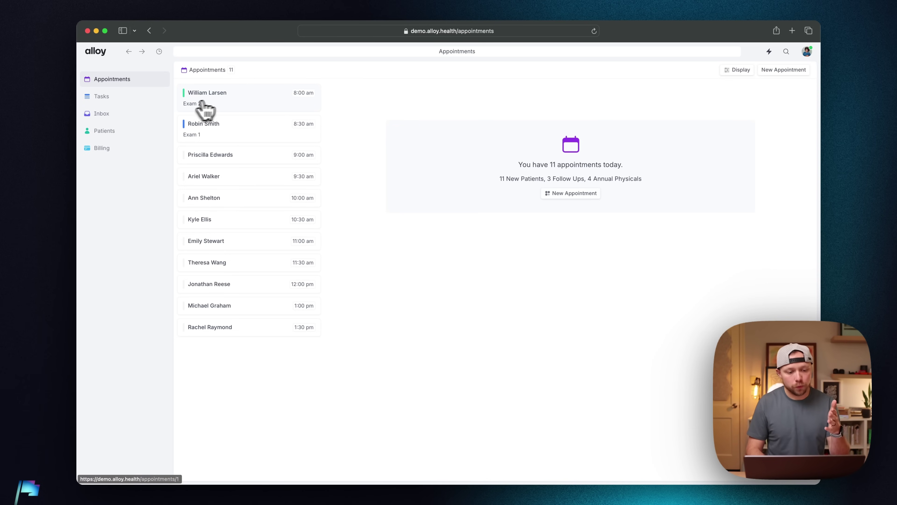
click(279, 107)
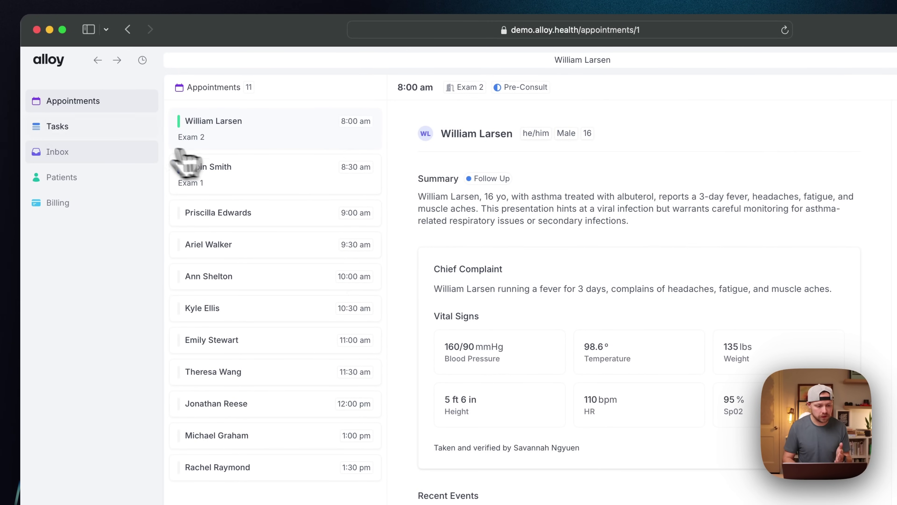
click(129, 131)
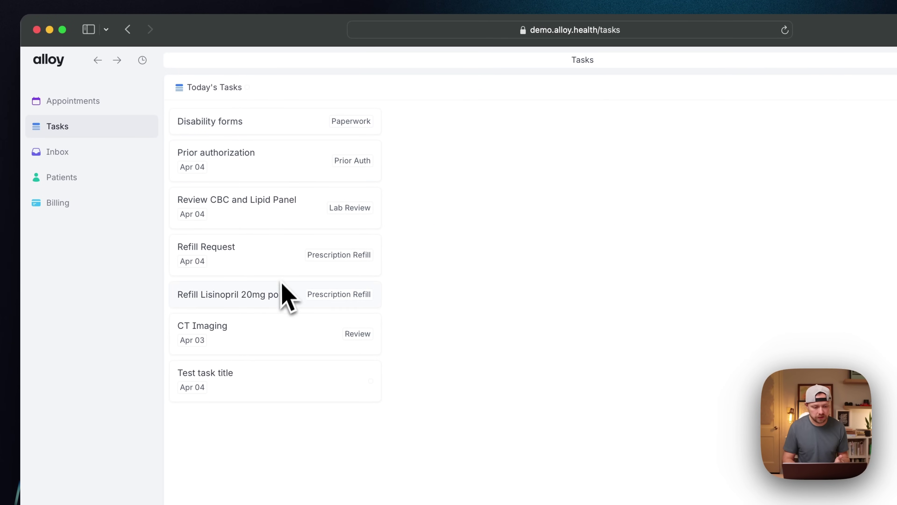
click(92, 105)
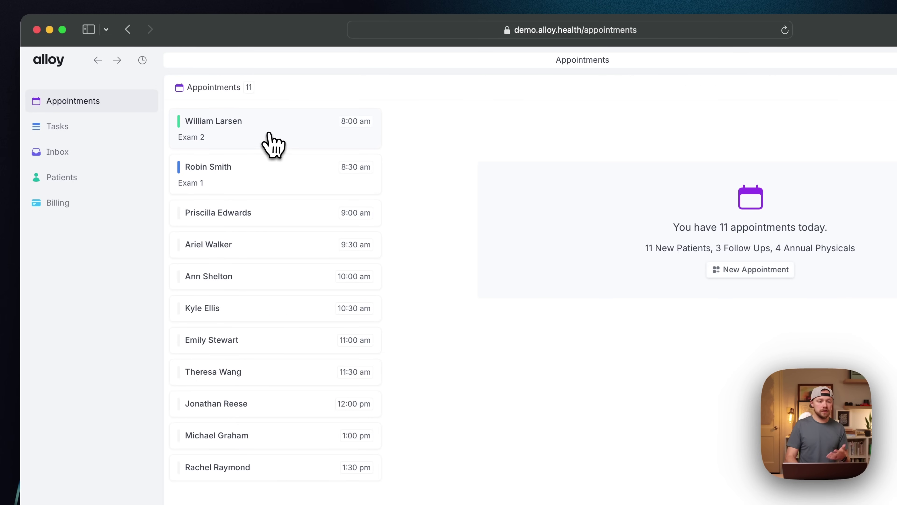
click(271, 143)
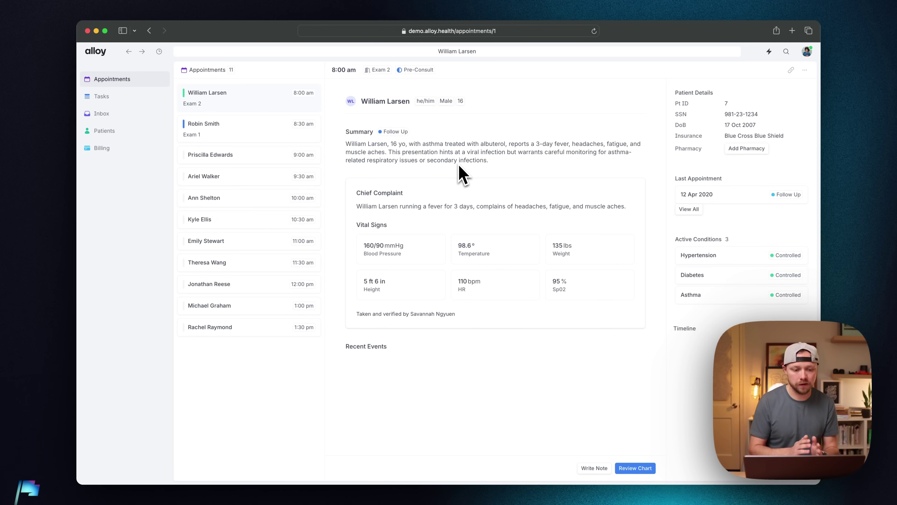
Step: Open the Appointments board on the design desktop and zoom in, then return to the Clinic app
key(ctrl+Right)
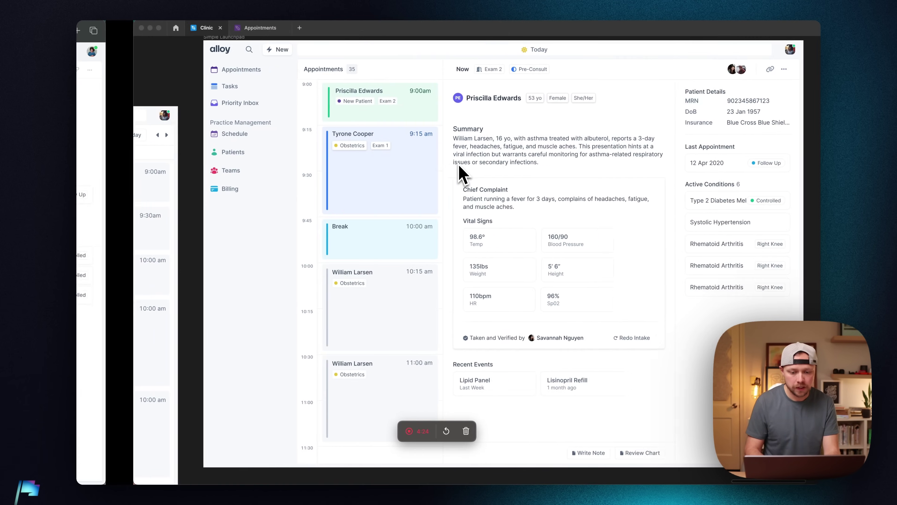
click(195, 28)
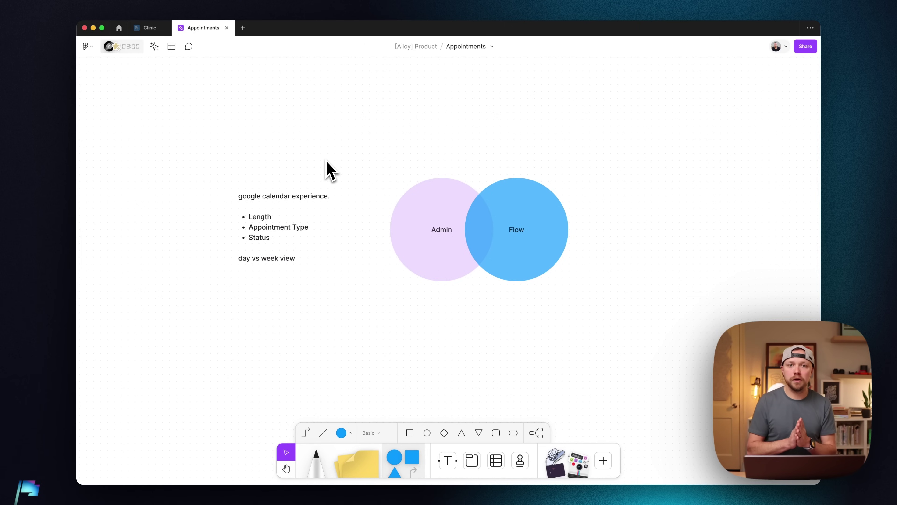
scroll(327, 163, up, 3)
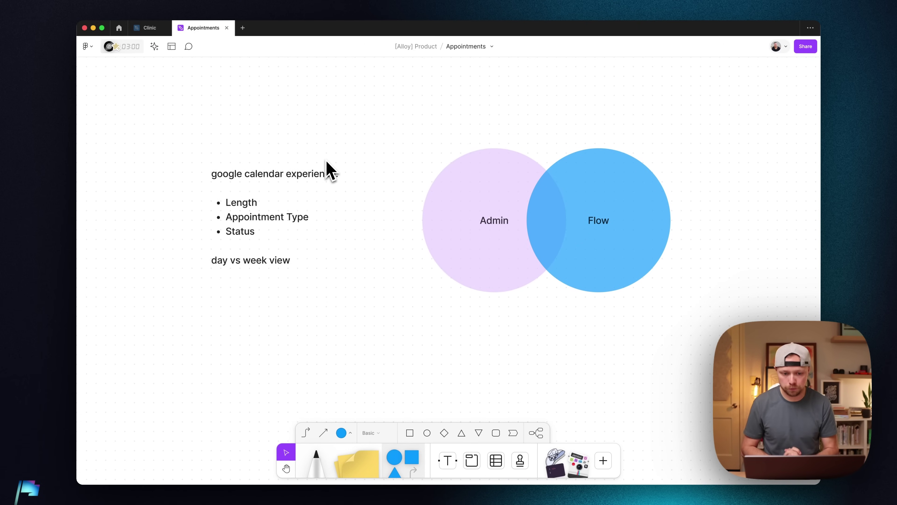
key(ctrl+Left)
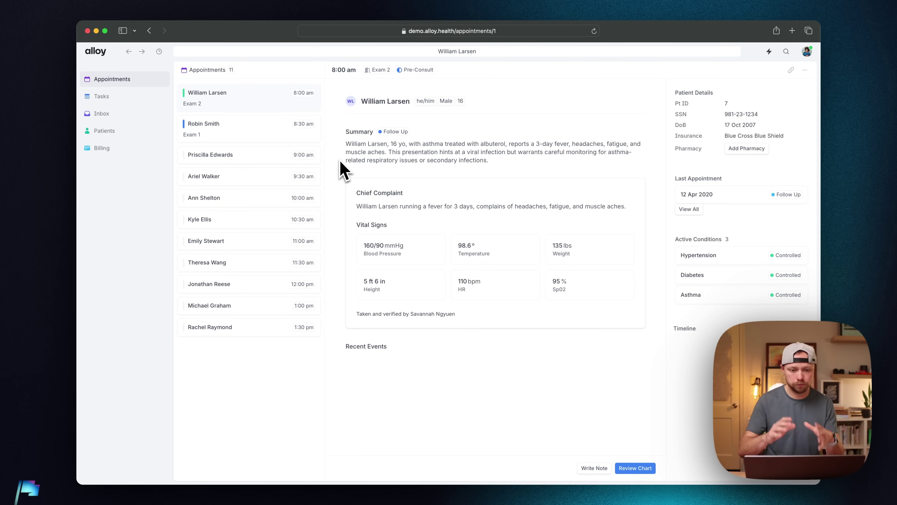
key(ctrl+Right)
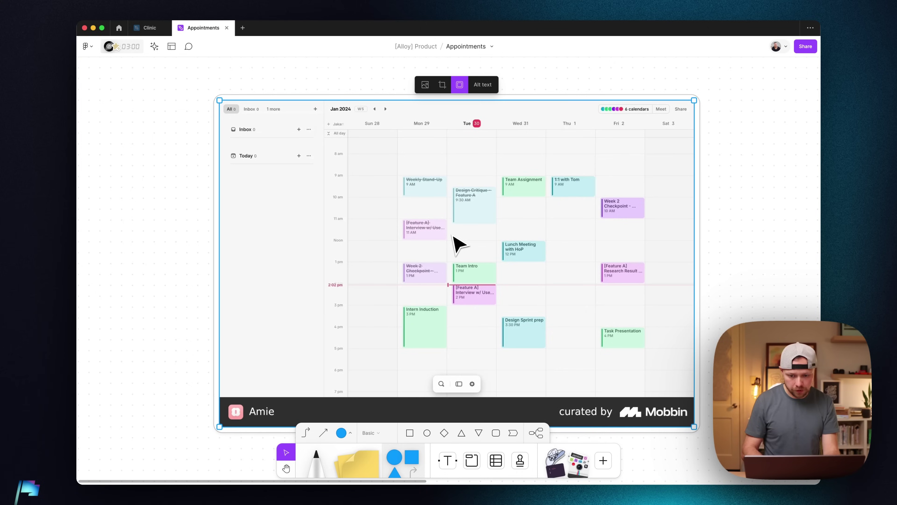
key(shift+1)
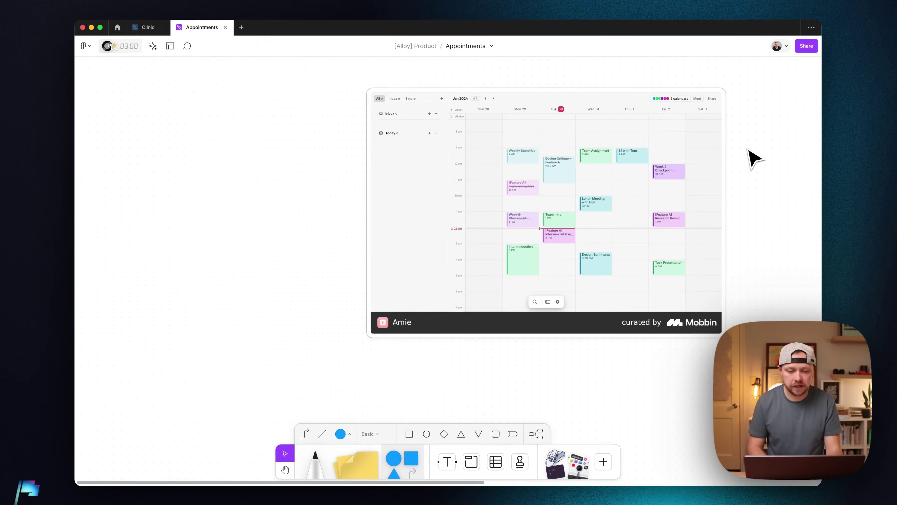
scroll(756, 152, right, 3)
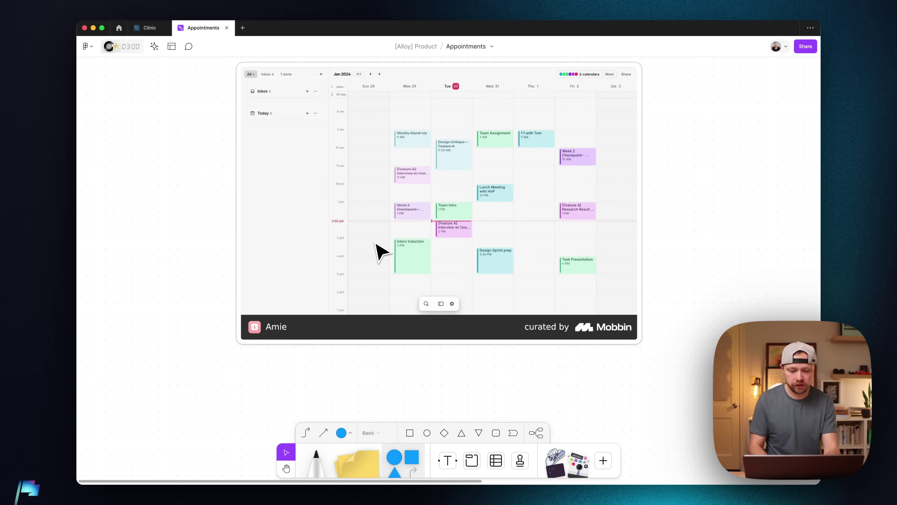
scroll(383, 252, up, 2)
scroll(383, 251, up, 1)
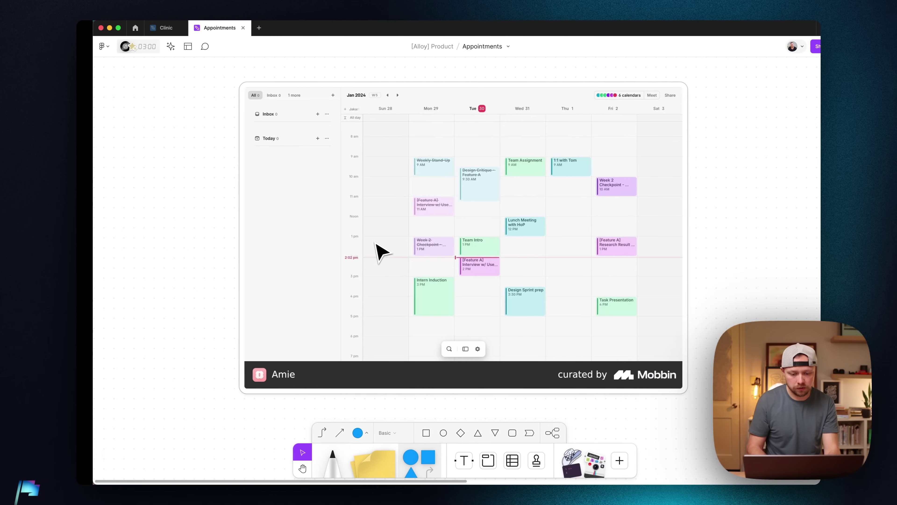
scroll(603, 280, down, 5)
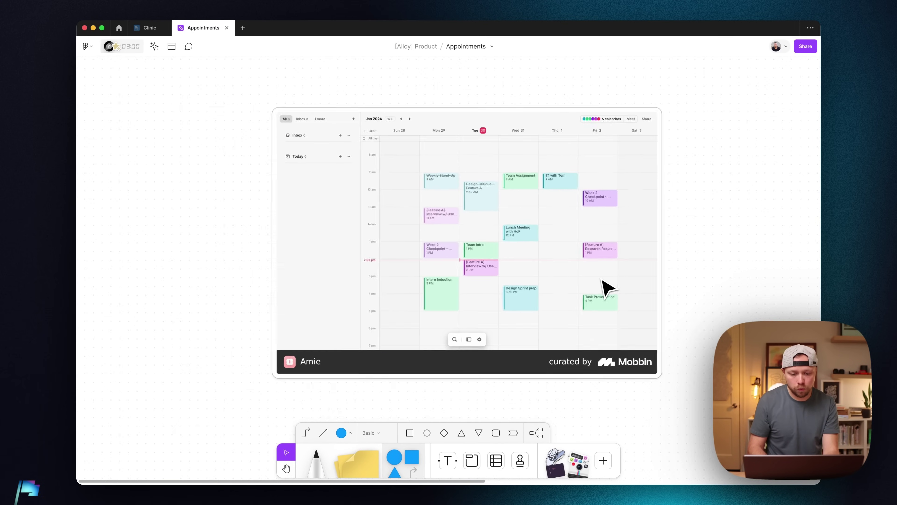
scroll(602, 279, right, 5)
scroll(603, 285, right, 5)
scroll(567, 256, up, 3)
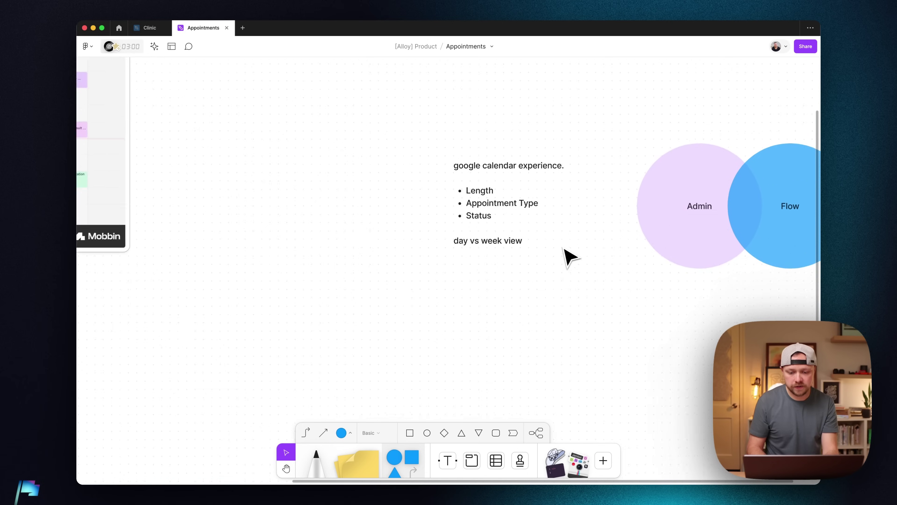
scroll(567, 256, right, 5)
scroll(566, 256, up, 3)
scroll(566, 251, down, 3)
scroll(548, 252, up, 2)
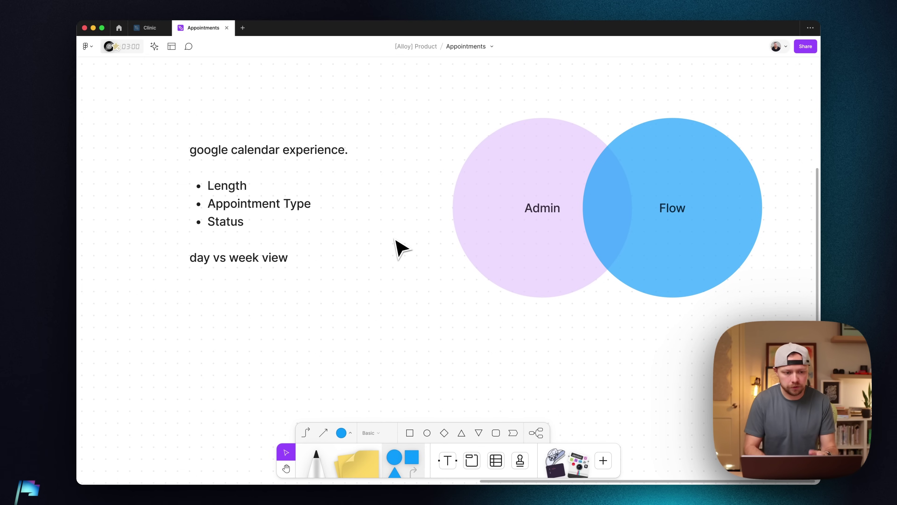
key(shift+2)
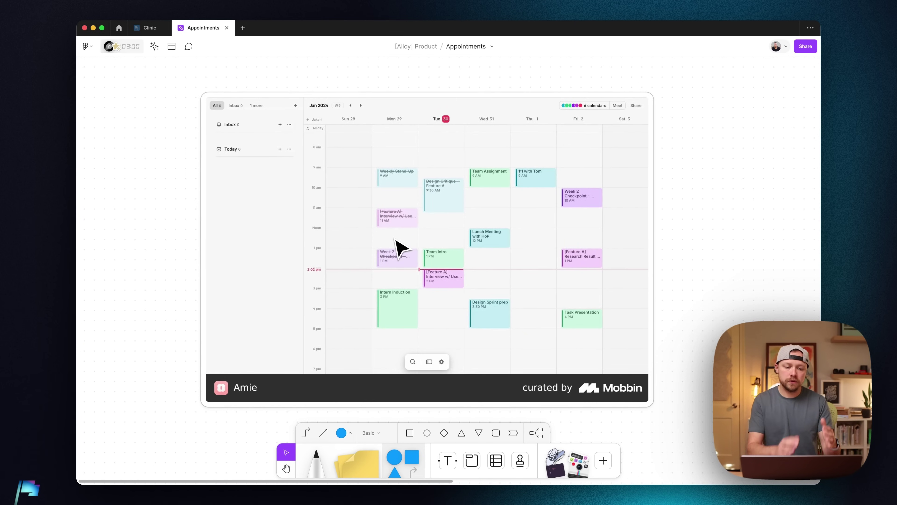
Step: Jump from the calendar screenshot back to the Length/Status notes and Admin/Flow Venn diagram
key(shift+2)
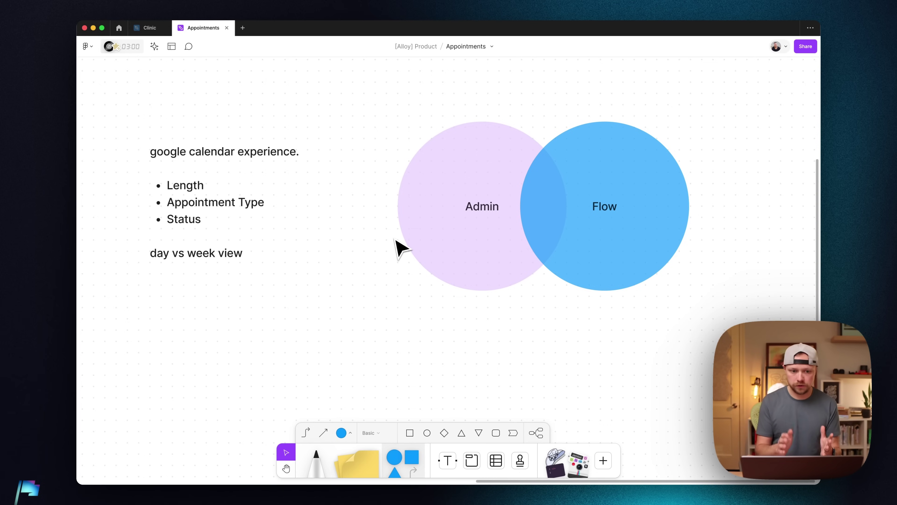
Step: Glance at the live demo.alloy.health appointments page, then return to the prototype desktop
scroll(366, 203, up, 2)
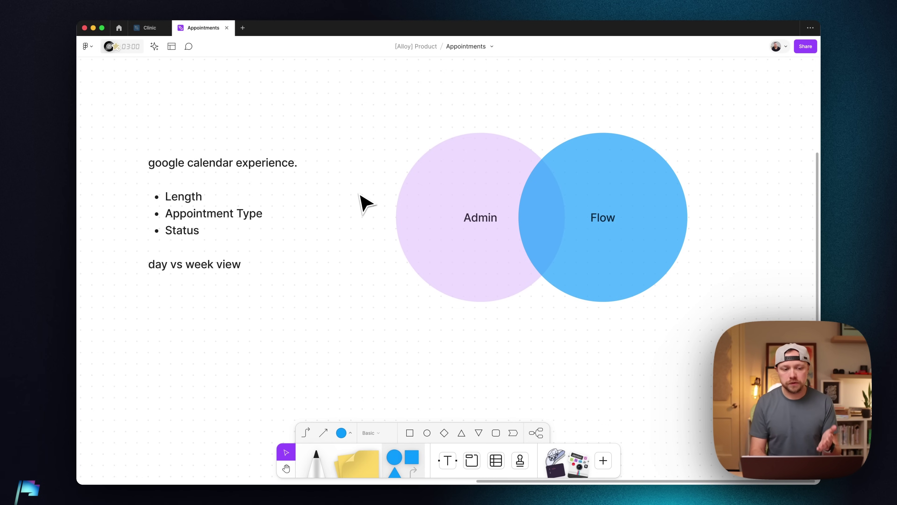
key(ctrl+Left)
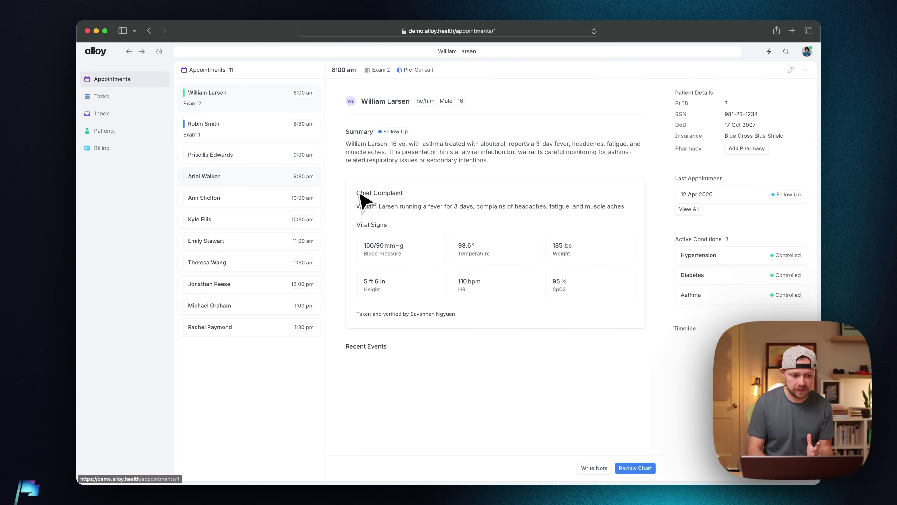
key(ctrl+Right)
Step: Bring up the Clinic prototype's day schedule with the 9:00 am New Patient details
click(149, 28)
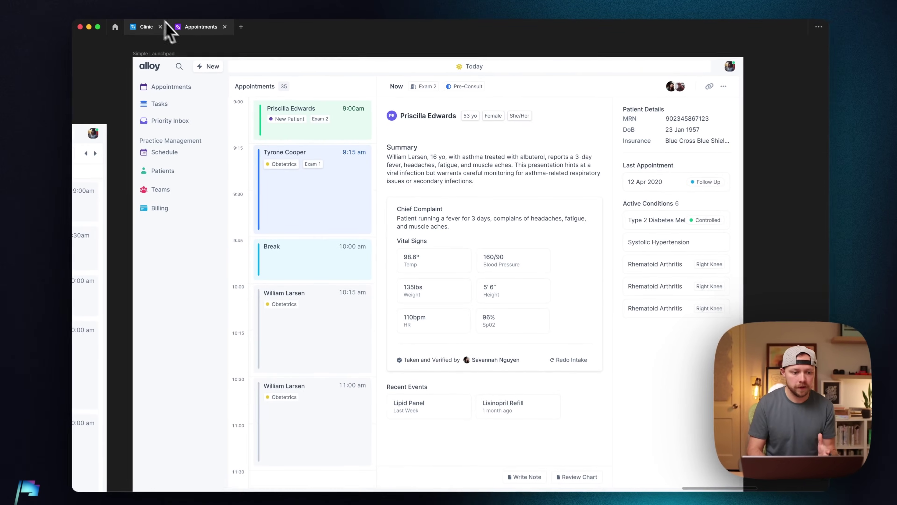
click(195, 30)
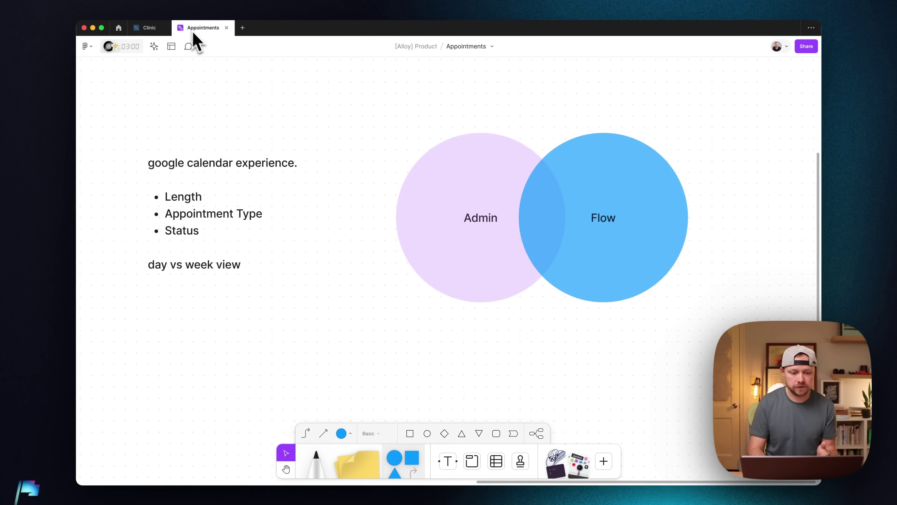
scroll(315, 174, left, 15)
scroll(315, 173, up, 5)
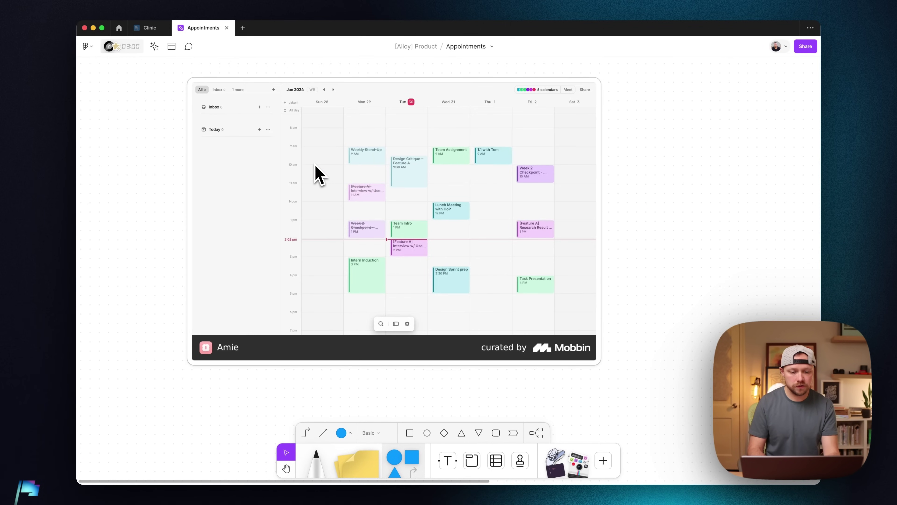
click(149, 27)
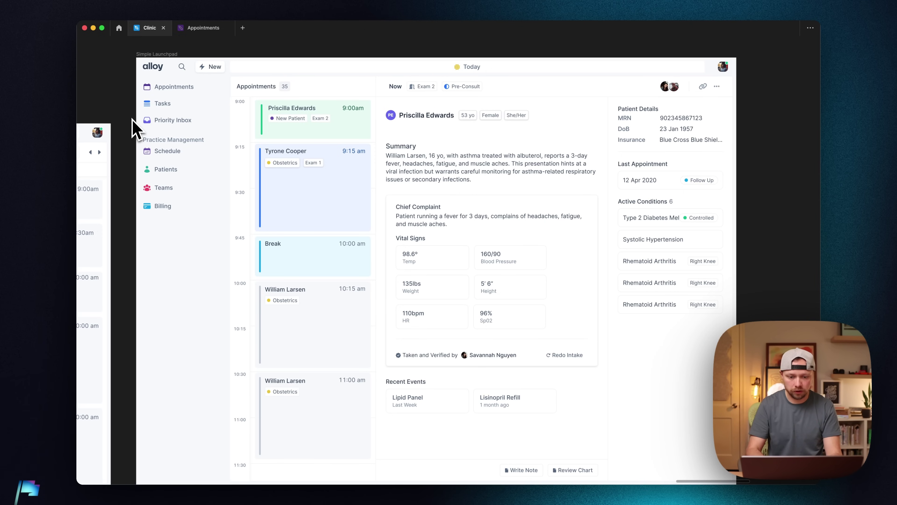
Step: Advance five prototype screens to reach the WED 24 / THU 25 week calendar
key(n)
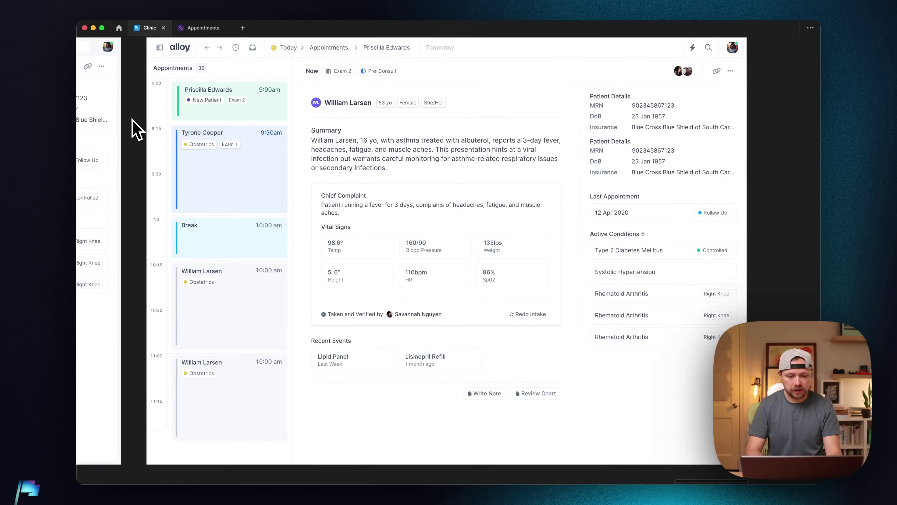
key(n)
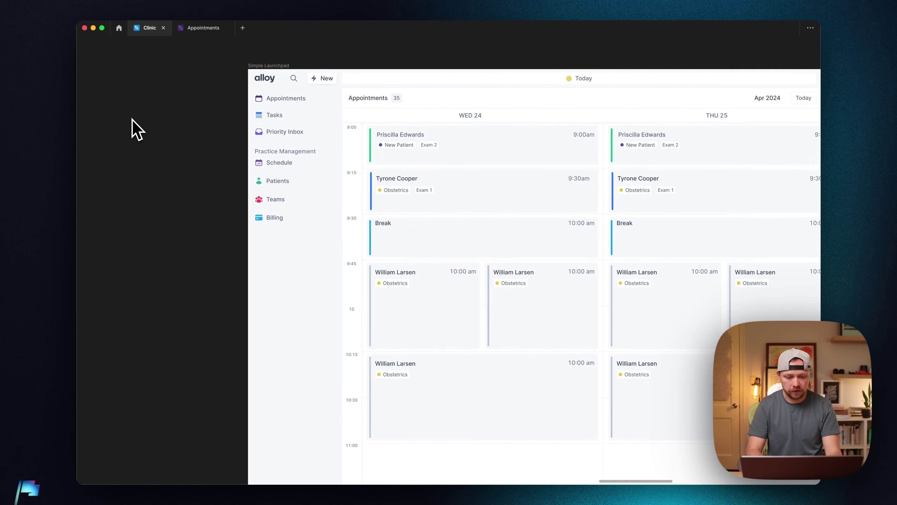
key(n)
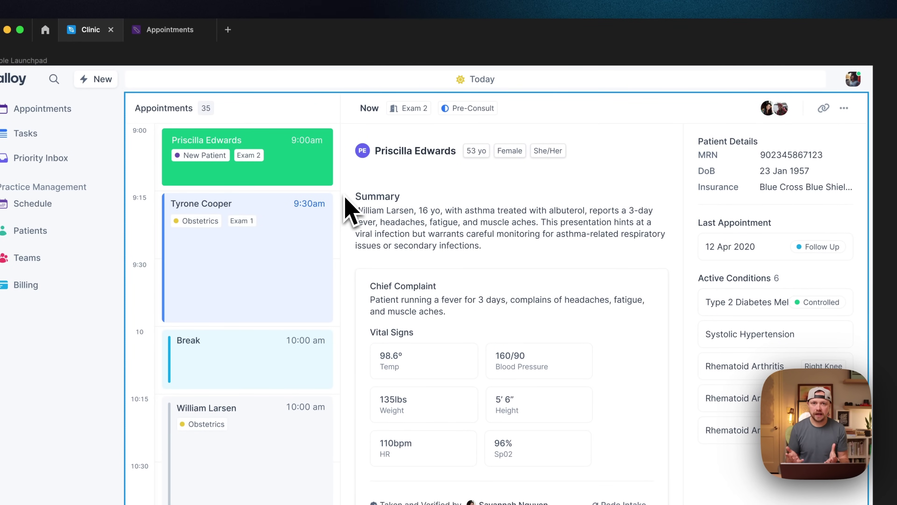
key(n)
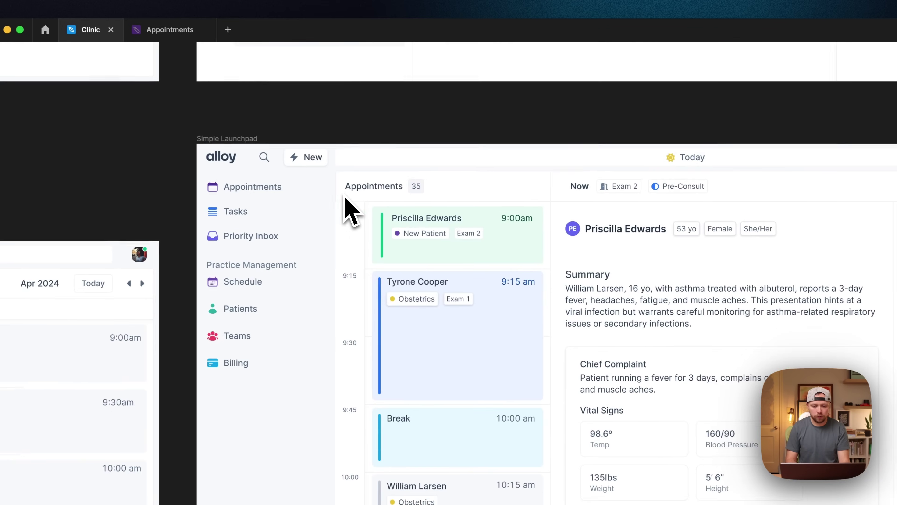
key(n)
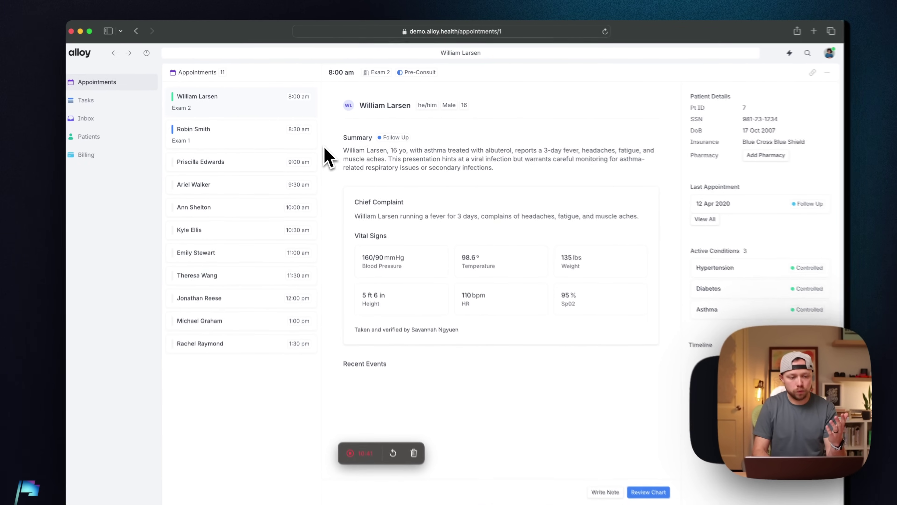
Step: Trim '/1' and the trailing slash from the URL to load demo.alloy.health/appointments
key(super+l)
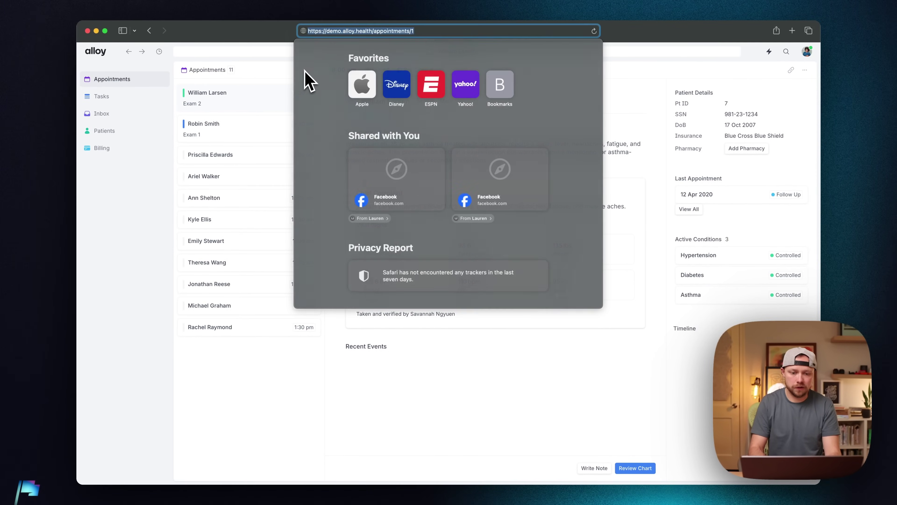
key(Right)
key(BackSpace)
key(Return)
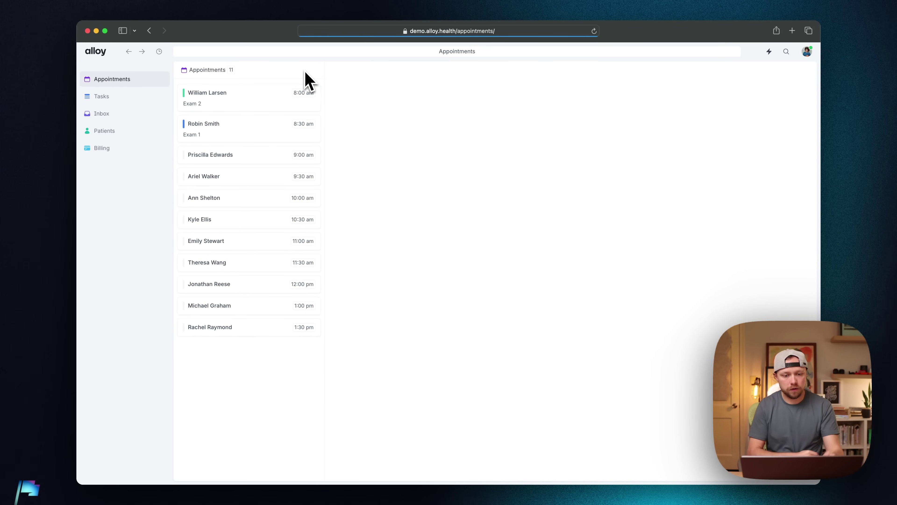
key(super+l)
key(Right)
key(BackSpace)
key(Return)
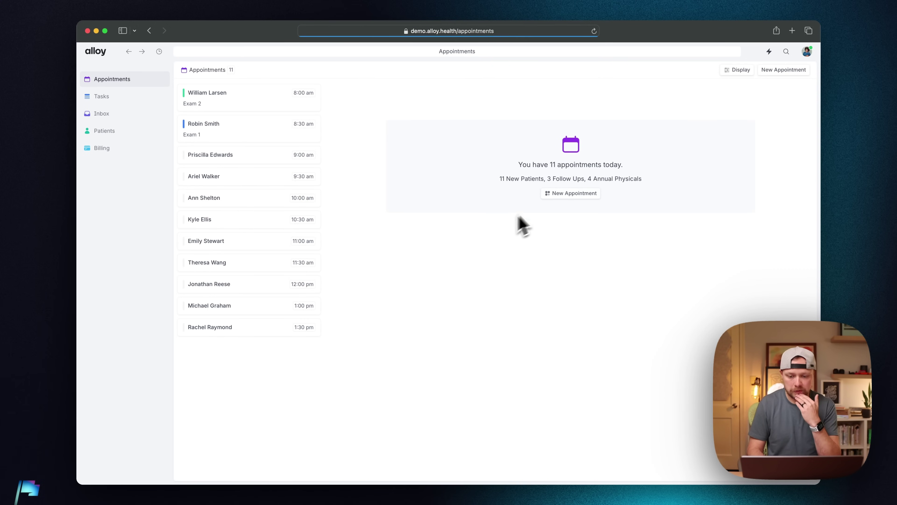
key(ctrl+Right)
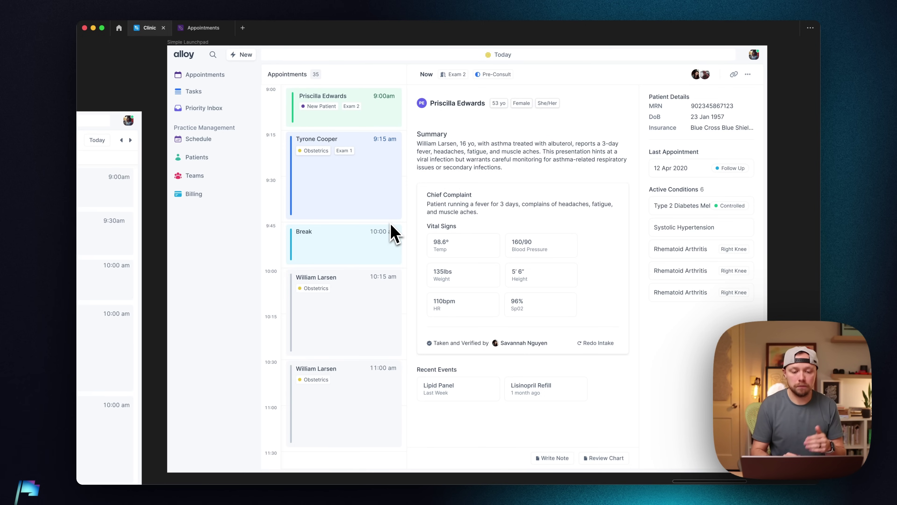
Step: Scan the two-day week schedule panels, then return to the Admin/Flow Appointments board
scroll(394, 233, left, 10)
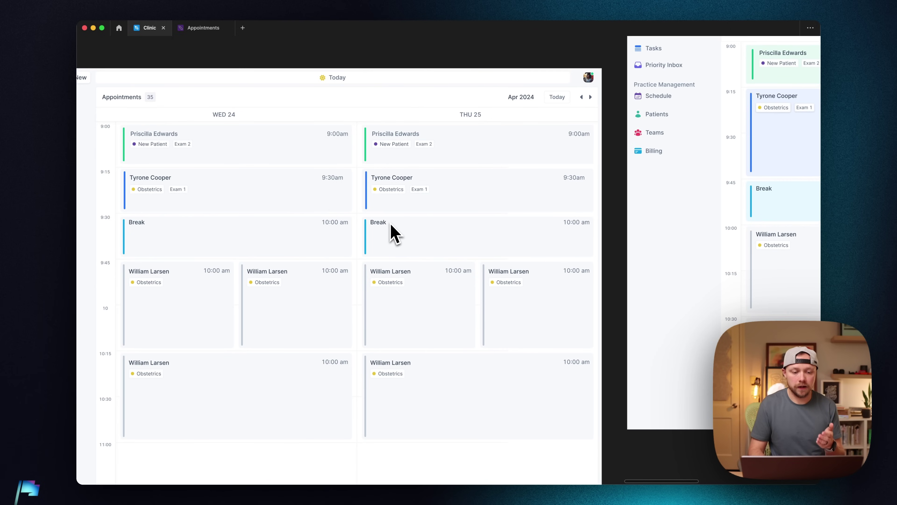
scroll(394, 233, left, 5)
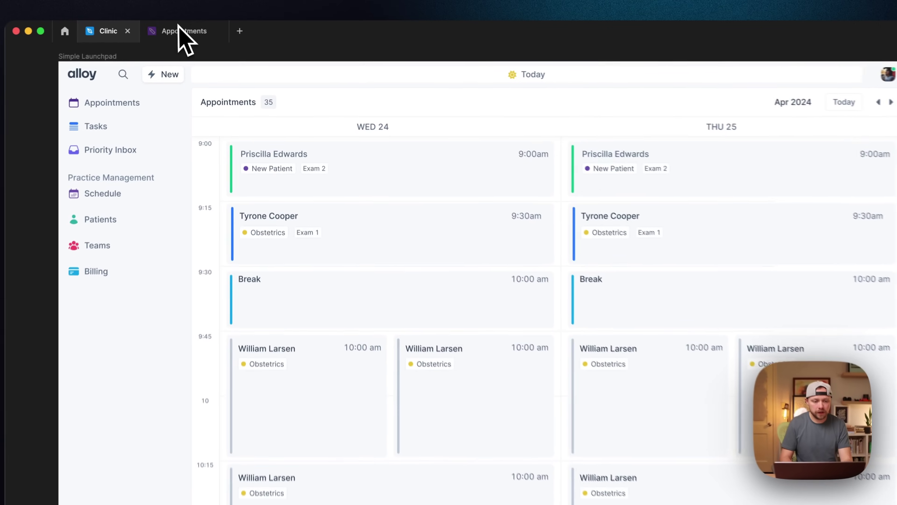
click(203, 27)
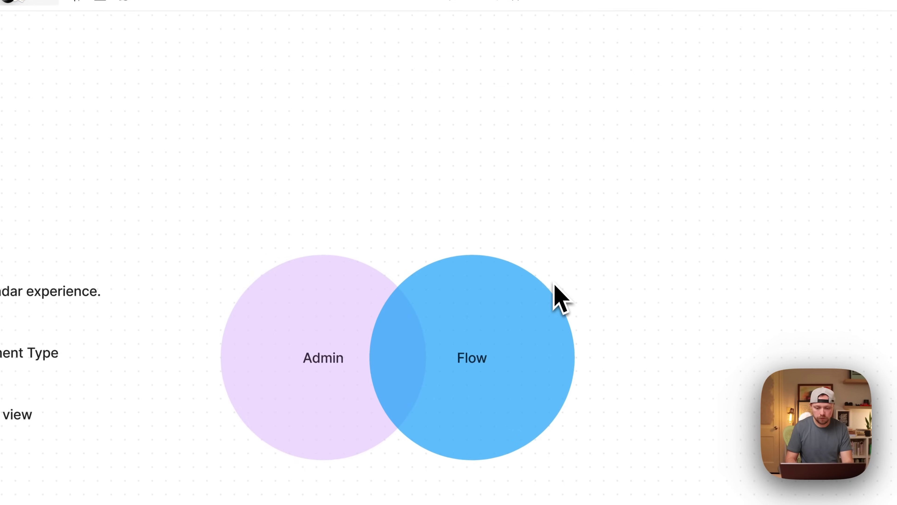
Step: Return to the Clinic prototype's day schedule showing the 9:00 am New Patient detail
click(120, 28)
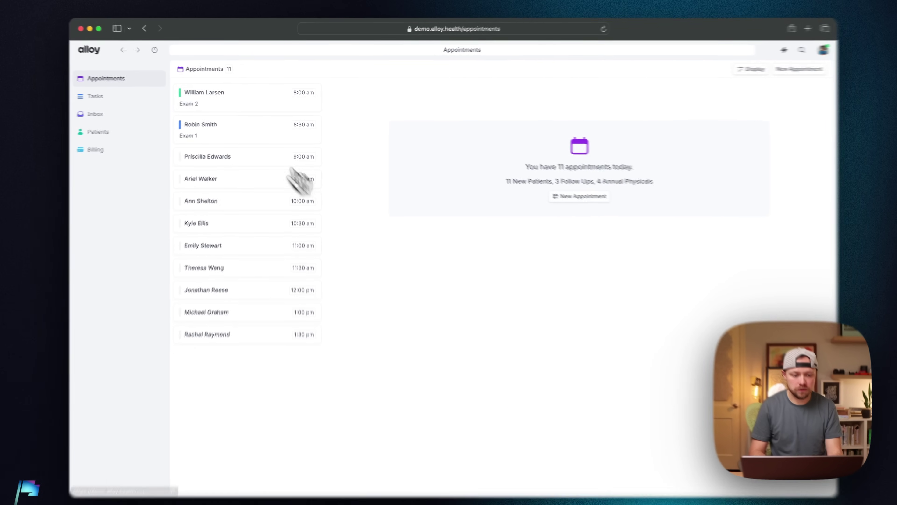
Step: Open the 8:00 am Exam 2 follow-up appointment's patient details
click(200, 92)
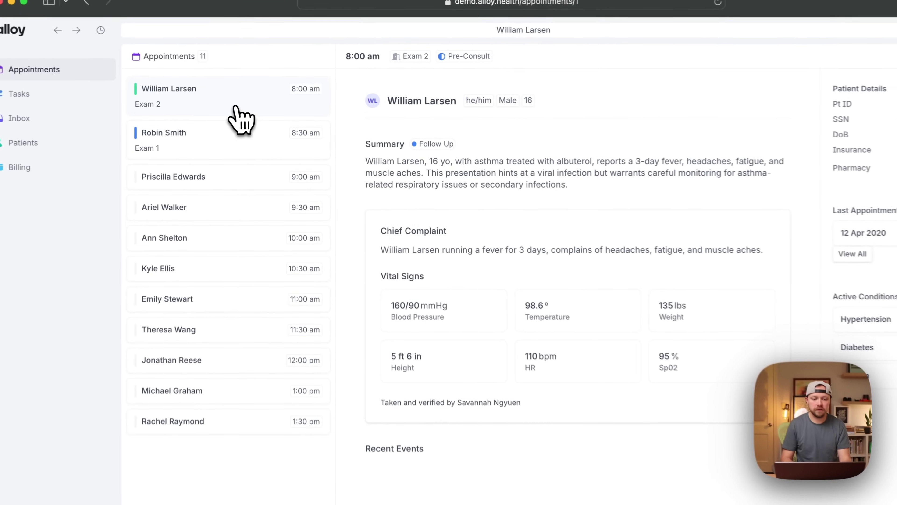